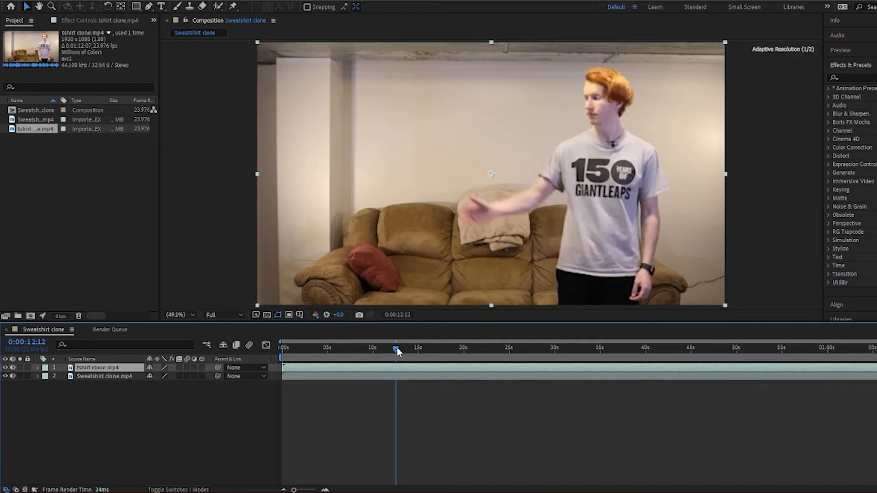
# Step: Draw a rectangular mask around the T-shirt clone's half of the tshirt clone.mp4 layer and feather the mask edge
pyautogui.click(6, 367)
pyautogui.click(6, 368)
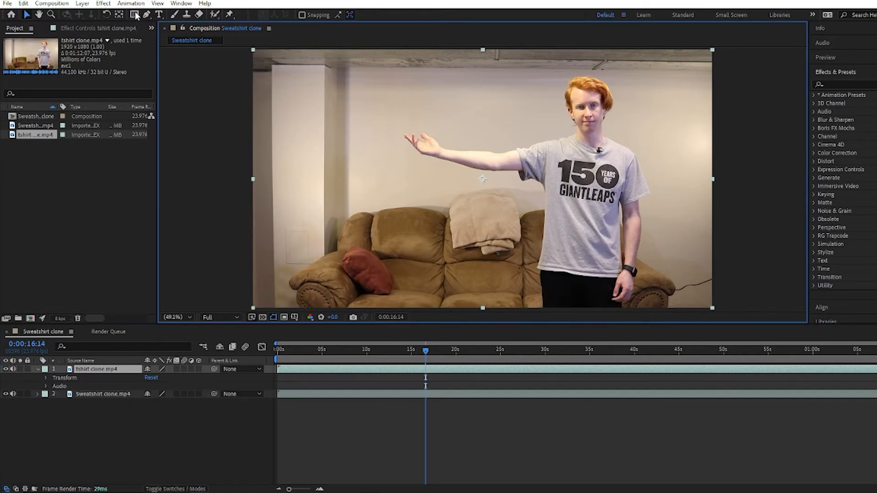
pyautogui.click(135, 15)
pyautogui.moveTo(722, 48)
pyautogui.mouseDown()
pyautogui.moveTo(622, 56)
pyautogui.moveTo(571, 80)
pyautogui.moveTo(488, 192)
pyautogui.moveTo(484, 316)
pyautogui.mouseUp()
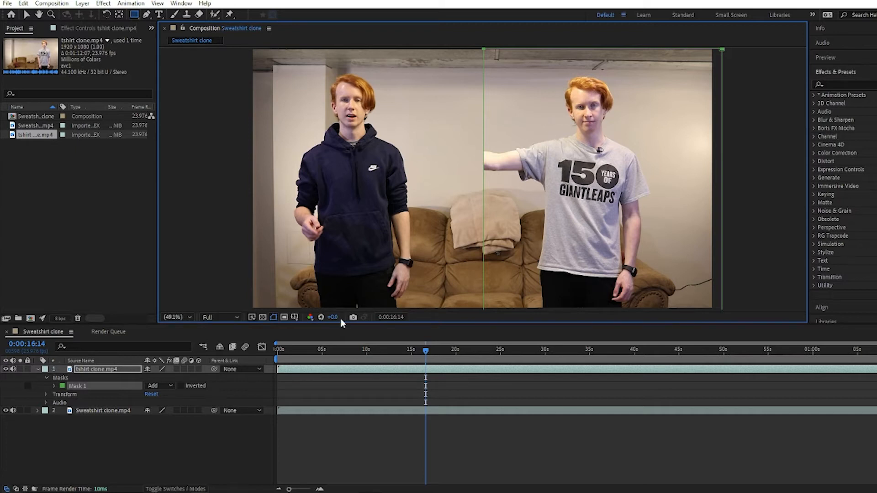
pyautogui.press('v')
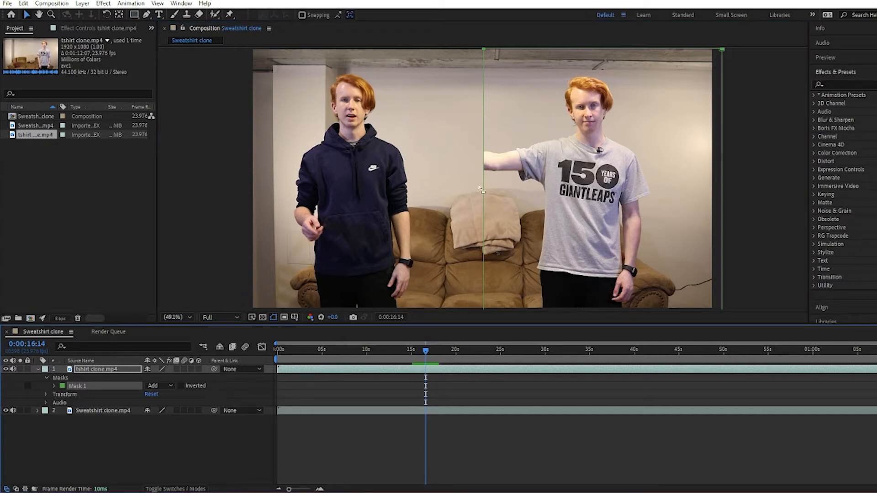
pyautogui.click(213, 187)
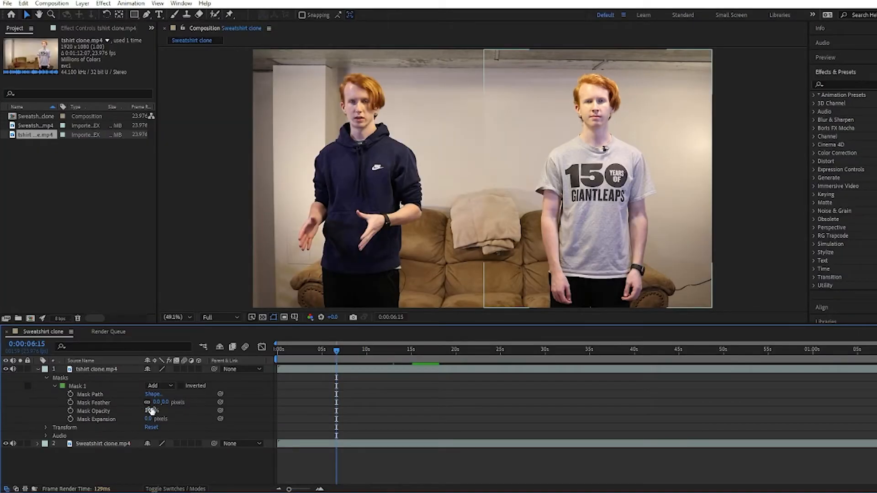
pyautogui.moveTo(169, 403); pyautogui.dragTo(191, 403)
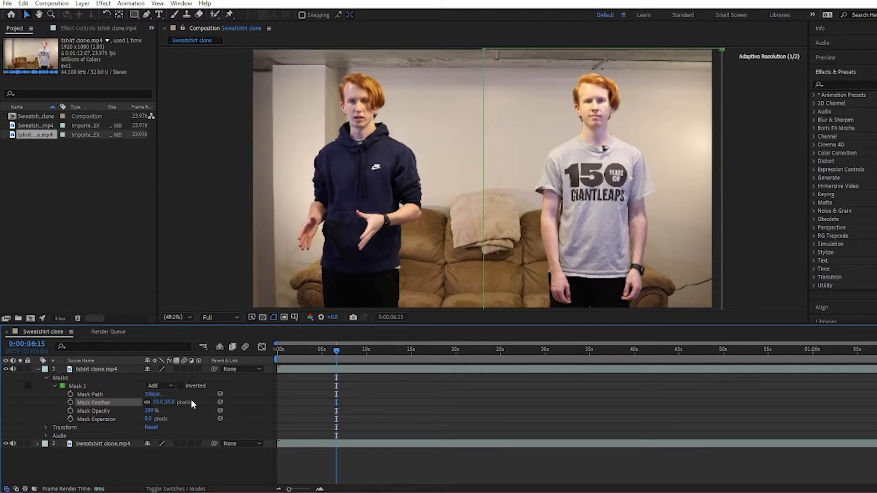
pyautogui.click(230, 247)
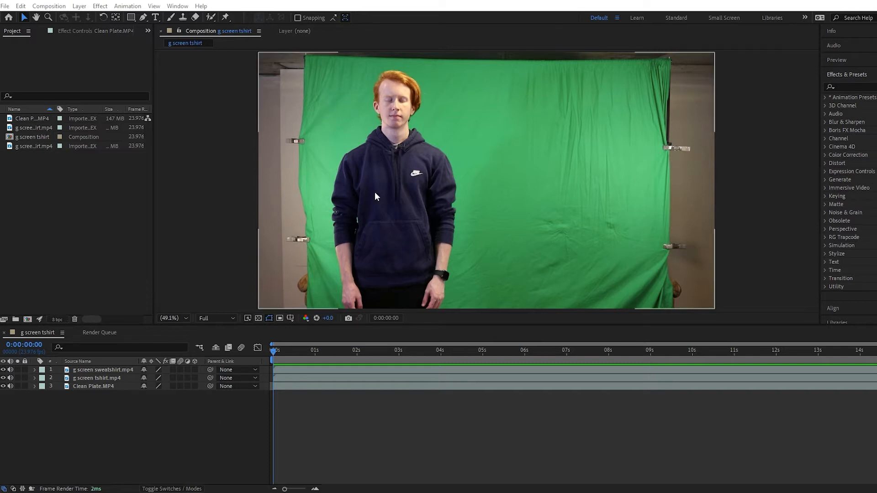
# Step: Examine the green-screen sweatshirt, green-screen T-shirt and clean plate layers individually, and scrub through the footage to about 9 seconds
pyautogui.click(3, 370)
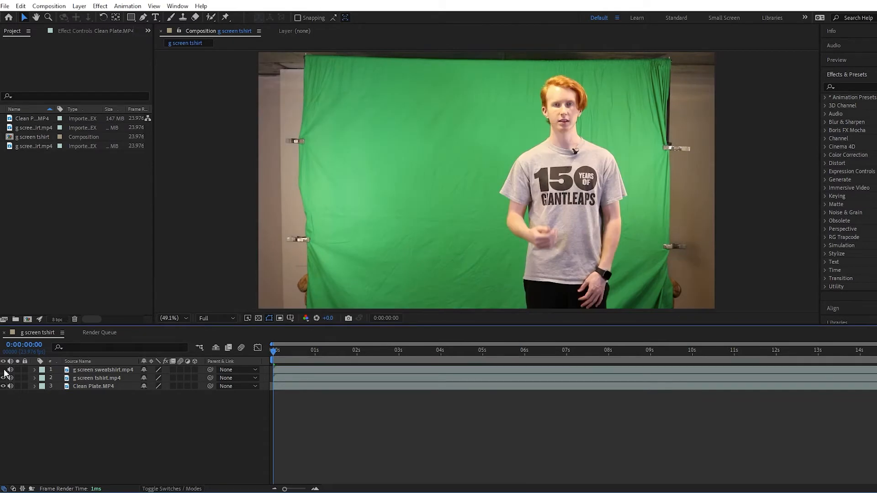
pyautogui.click(4, 378)
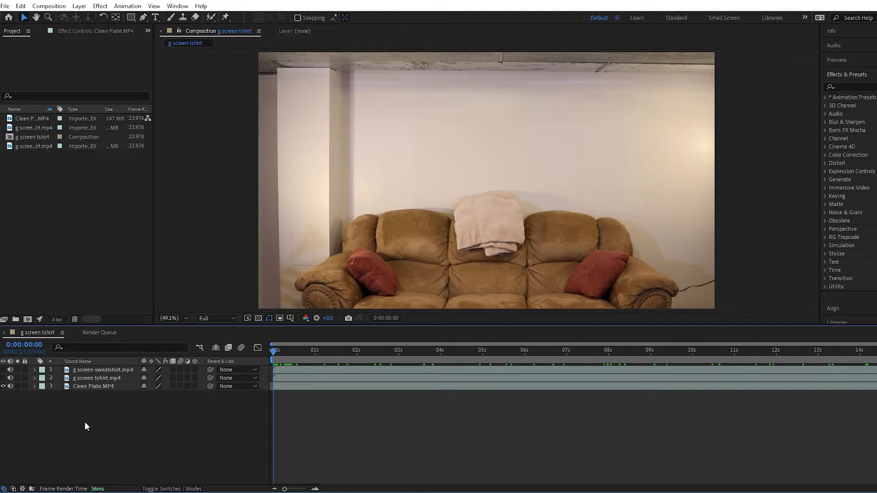
pyautogui.moveTo(3, 370); pyautogui.dragTo(4, 378)
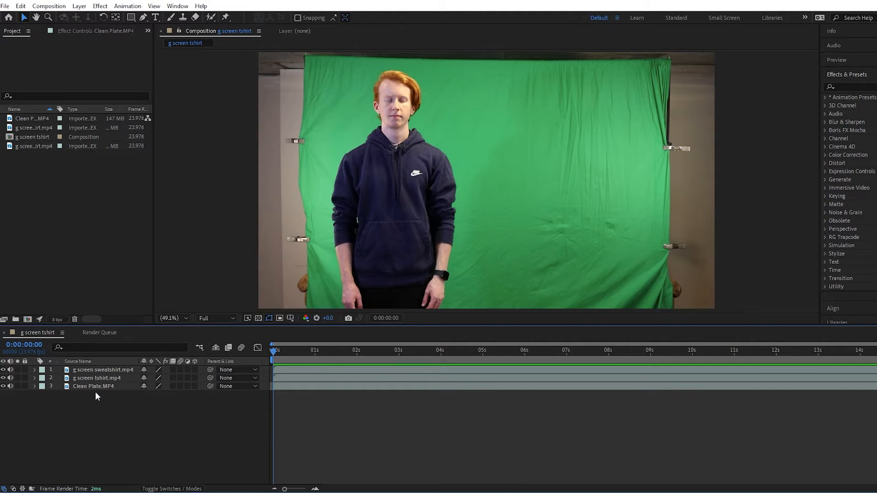
pyautogui.click(105, 370)
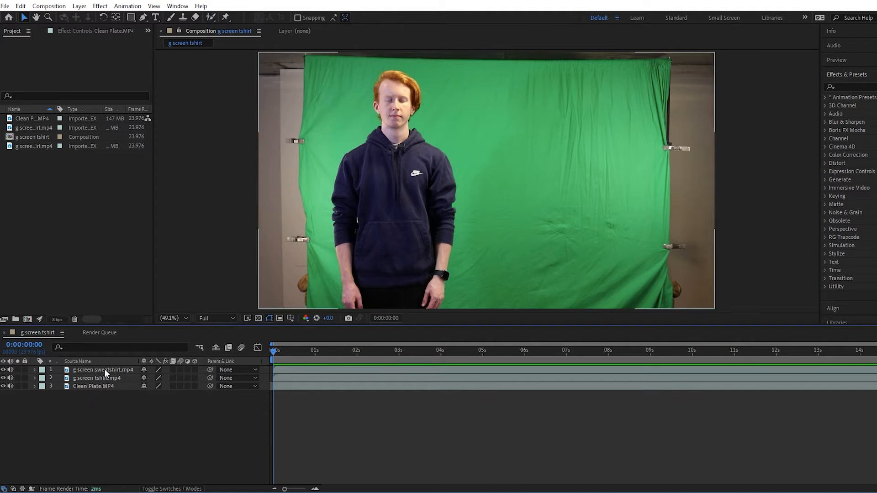
pyautogui.click(254, 280)
pyautogui.moveTo(274, 350); pyautogui.dragTo(667, 340)
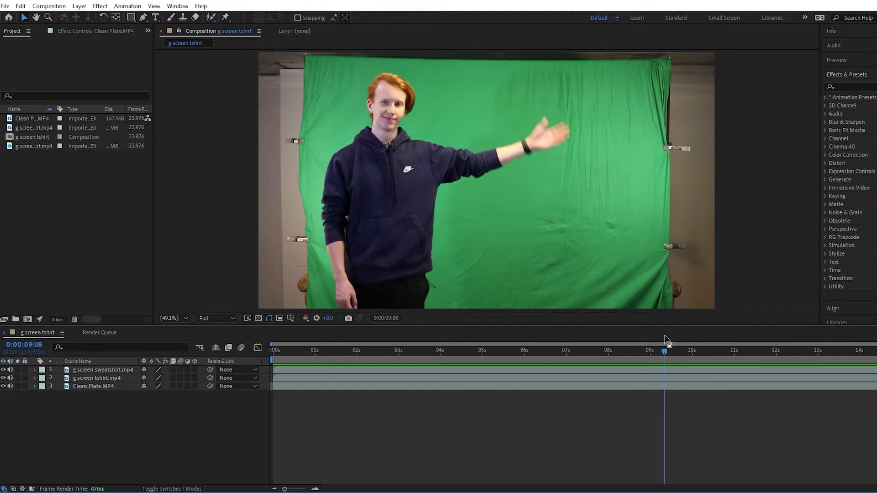
pyautogui.click(3, 369)
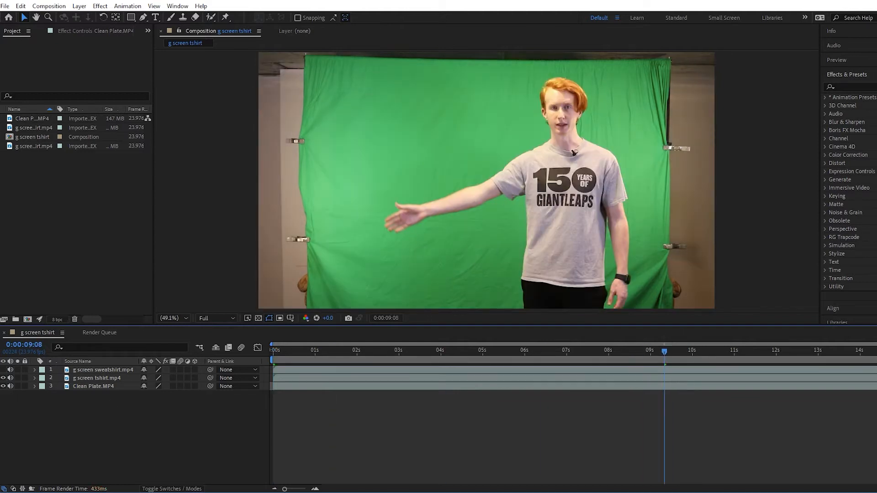
pyautogui.click(4, 377)
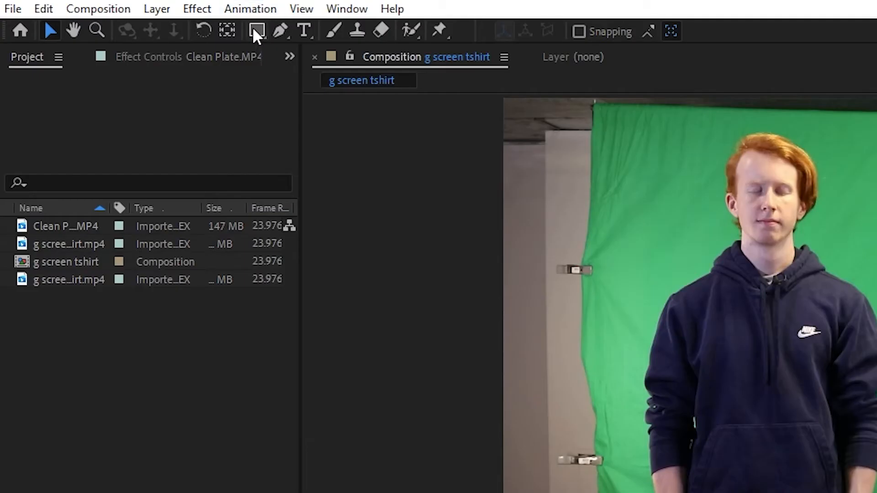
# Step: Draw a rectangular mask on the g screen sweatshirt.mp4 layer just inside the edges of the green backdrop
pyautogui.click(253, 28)
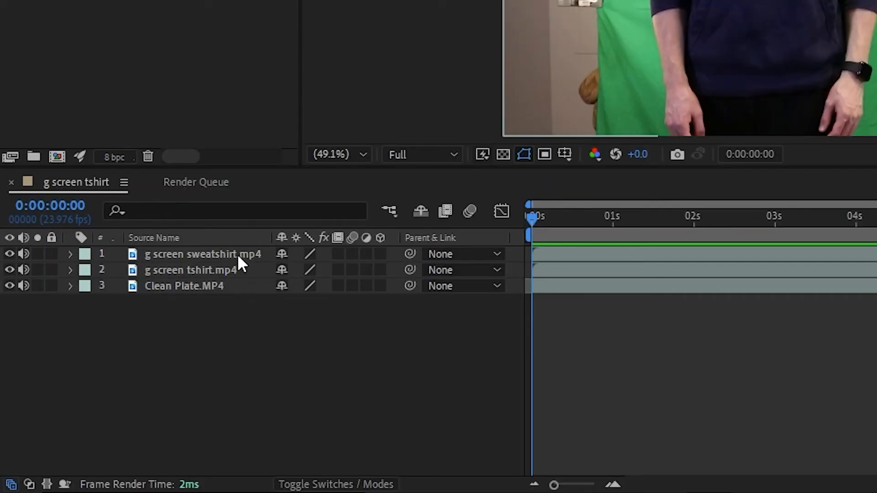
pyautogui.click(229, 257)
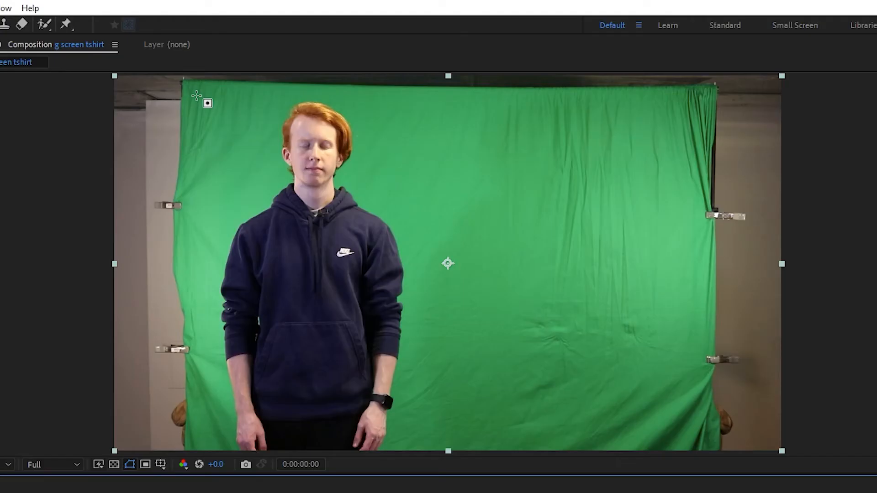
pyautogui.moveTo(196, 93); pyautogui.dragTo(699, 450)
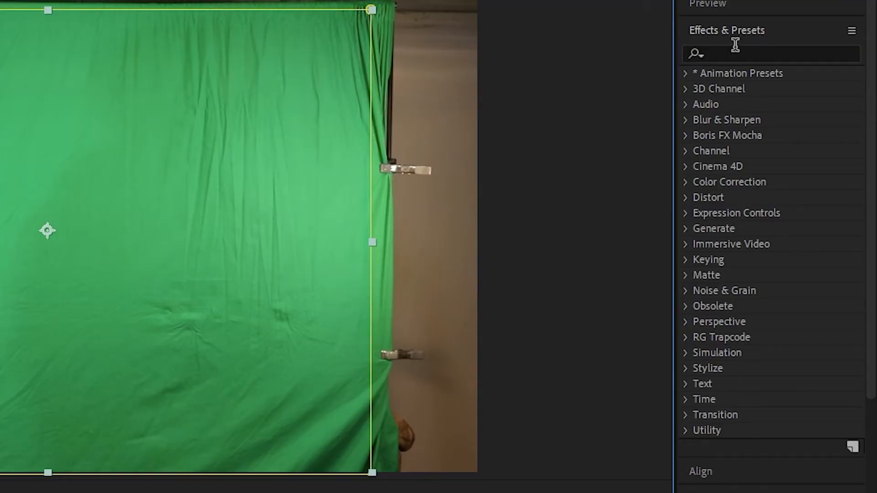
# Step: Apply Keylight (1.2) to the g screen sweatshirt.mp4 layer and sample the green backdrop as its Screen Colour
pyautogui.click(747, 50)
pyautogui.write('key')
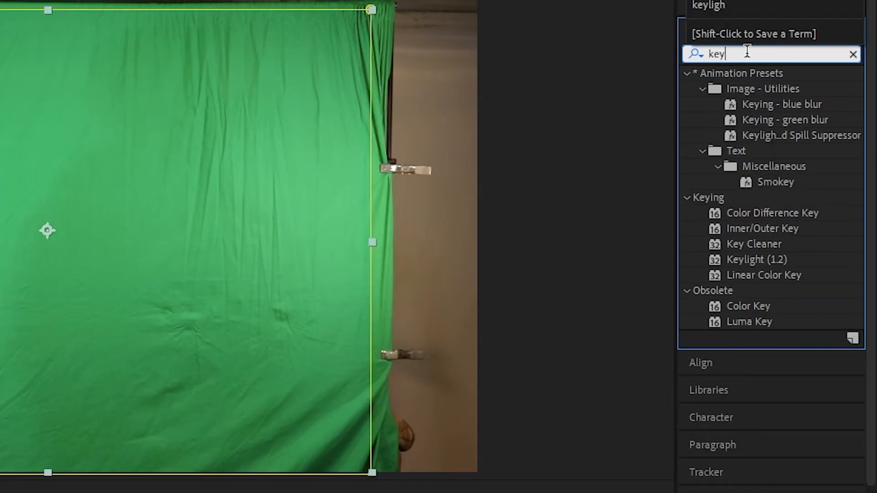
pyautogui.moveTo(777, 258); pyautogui.dragTo(421, 292)
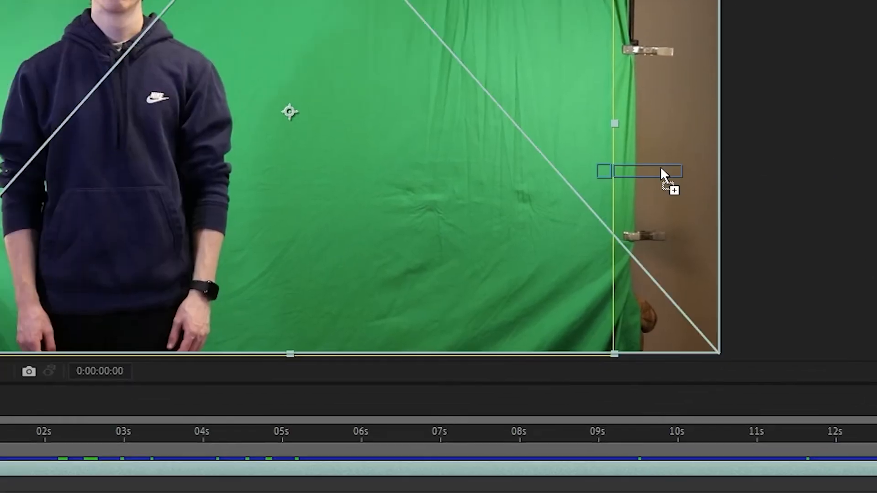
pyautogui.moveTo(664, 175); pyautogui.dragTo(665, 175)
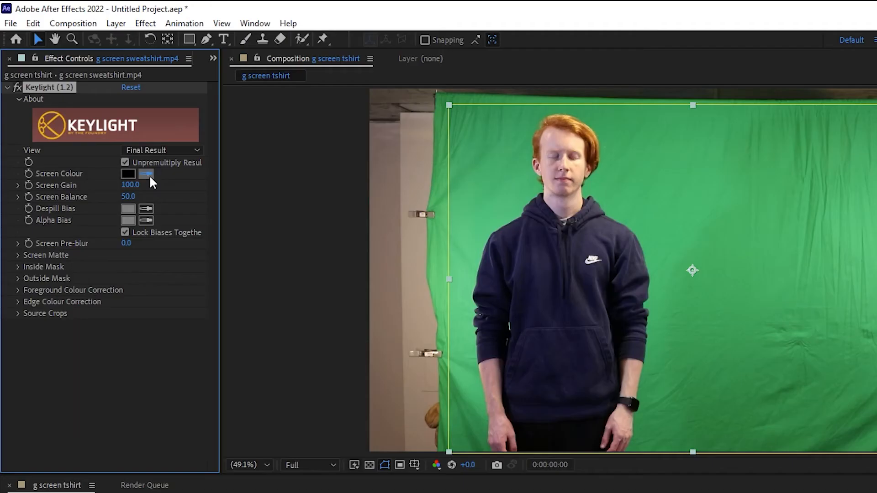
pyautogui.click(149, 177)
pyautogui.click(643, 214)
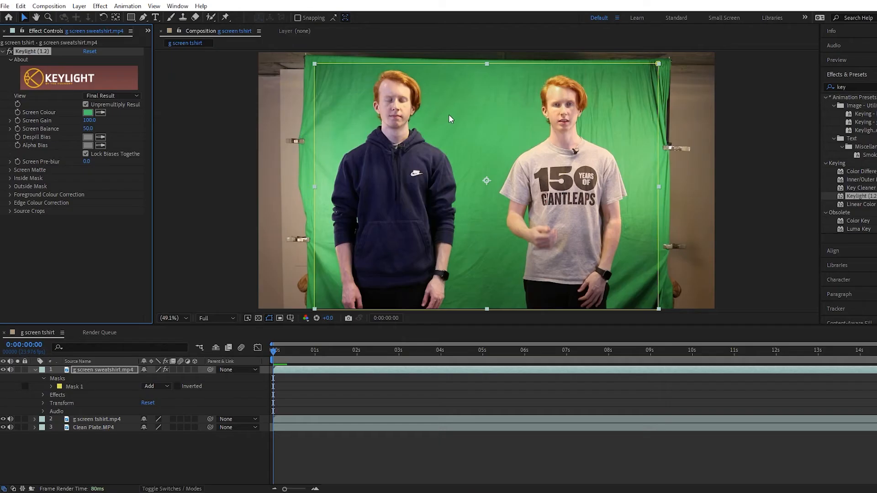
# Step: Hide the T-shirt and clean plate layers, and set Keylight's Screen Gain to 115 and Screen Balance to 43
pyautogui.click(3, 419)
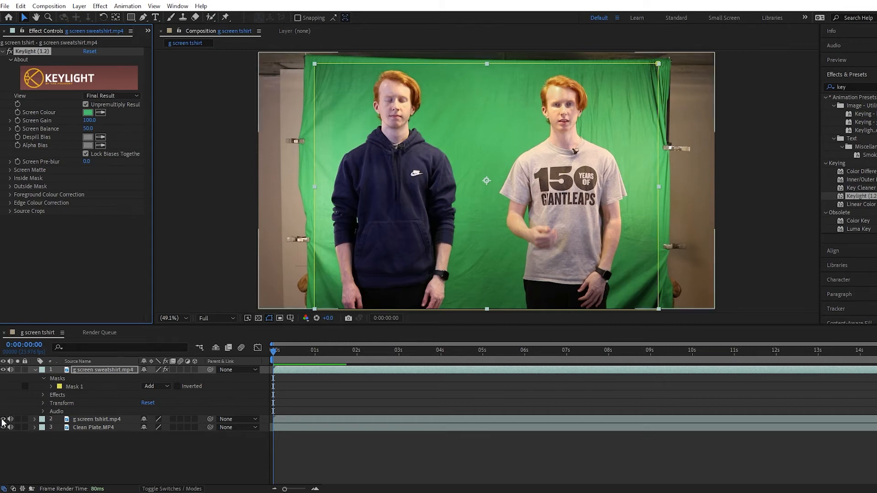
pyautogui.click(3, 427)
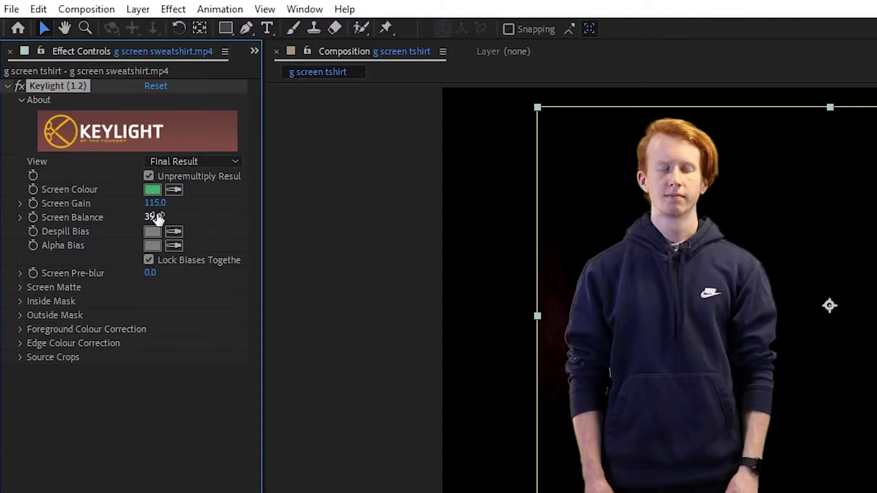
pyautogui.moveTo(86, 128); pyautogui.dragTo(88, 129)
pyautogui.moveTo(153, 217); pyautogui.dragTo(159, 219)
# Step: Refine the sweatshirt's Screen Matte with Clip Black 14, Clip White 90, Clip Rollback 1.8 and Screen Shrink/Grow 0.2
pyautogui.click(21, 288)
pyautogui.moveTo(152, 300)
pyautogui.mouseDown()
pyautogui.moveTo(178, 298)
pyautogui.moveTo(164, 299)
pyautogui.mouseUp()
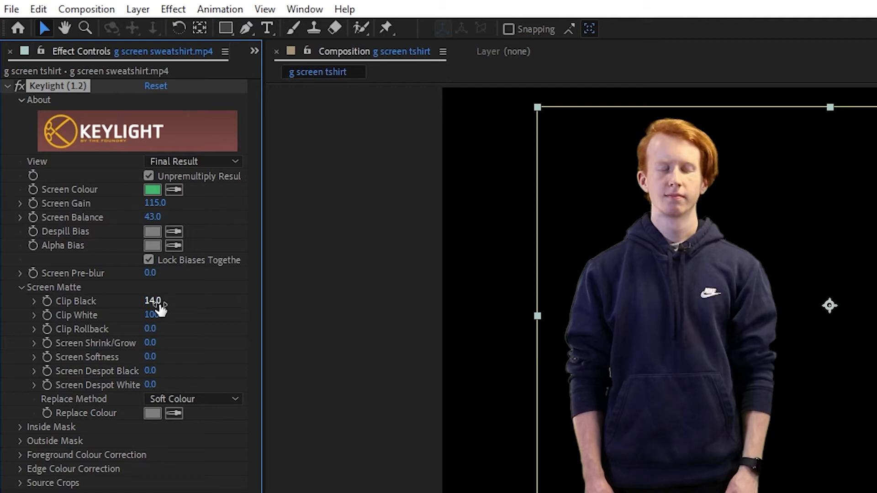
pyautogui.moveTo(157, 315); pyautogui.dragTo(141, 313)
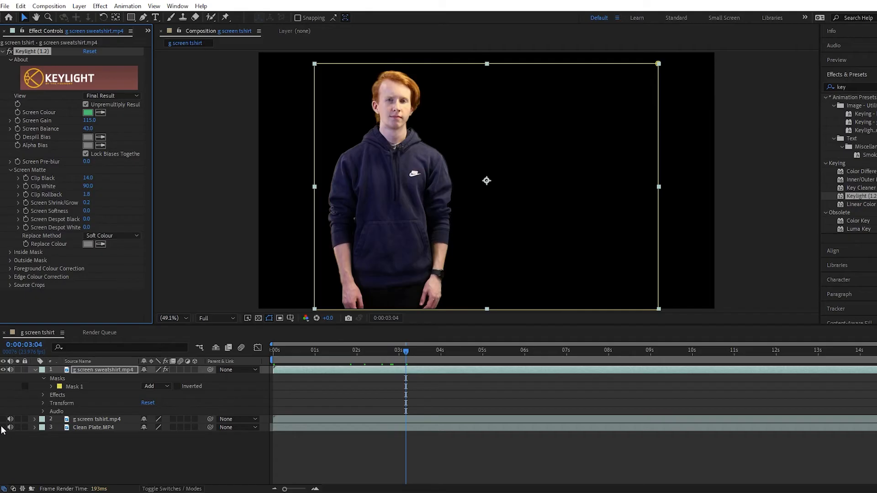
# Step: Make the clean plate and T-shirt layers visible again and return to the start of the composition
pyautogui.click(3, 428)
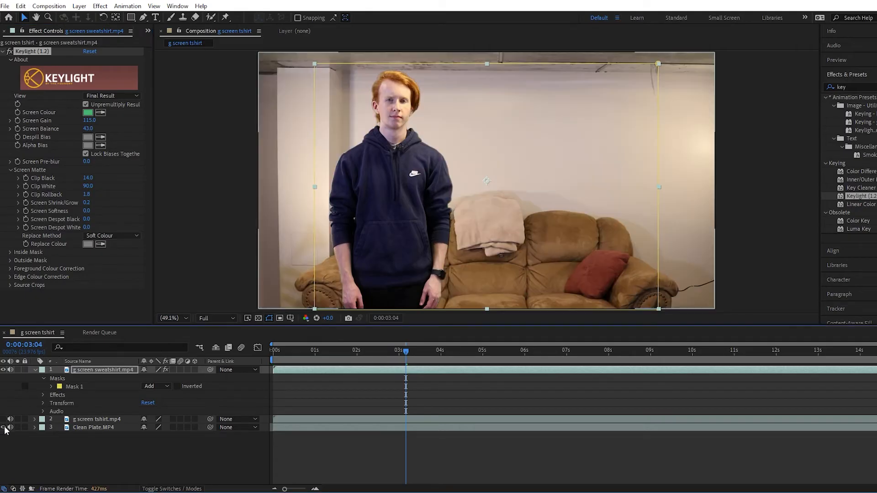
pyautogui.press('Home')
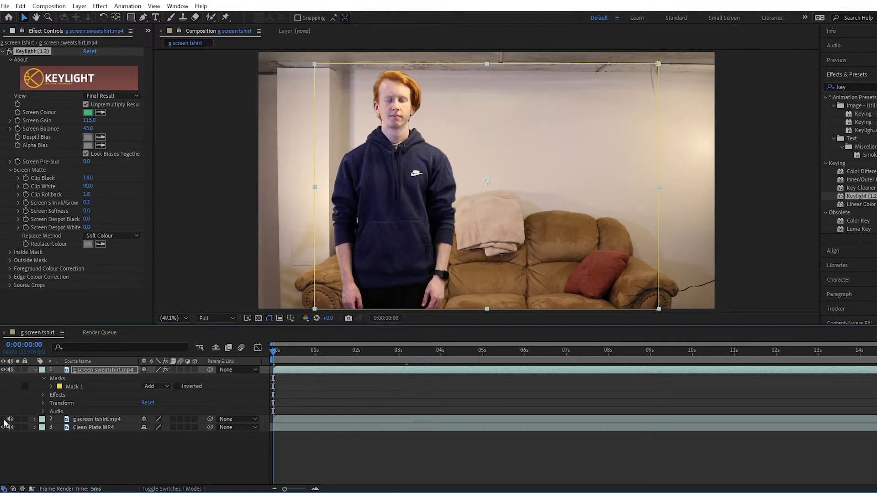
pyautogui.click(4, 419)
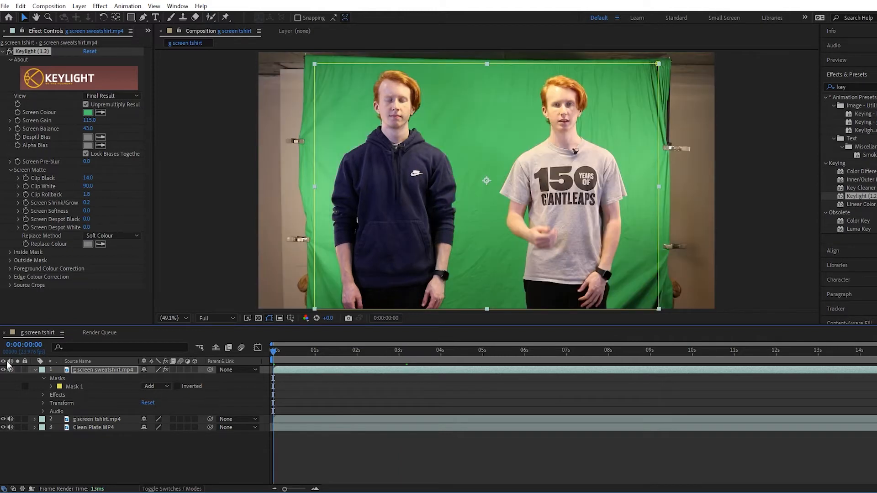
# Step: Hide the sweatshirt layer, and mask and key g screen tshirt.mp4 with Keylight at Screen Gain 114, Screen Balance 40, Clip Black 12 and Clip Rollback 1.9
pyautogui.click(4, 369)
pyautogui.click(96, 419)
pyautogui.press('q')
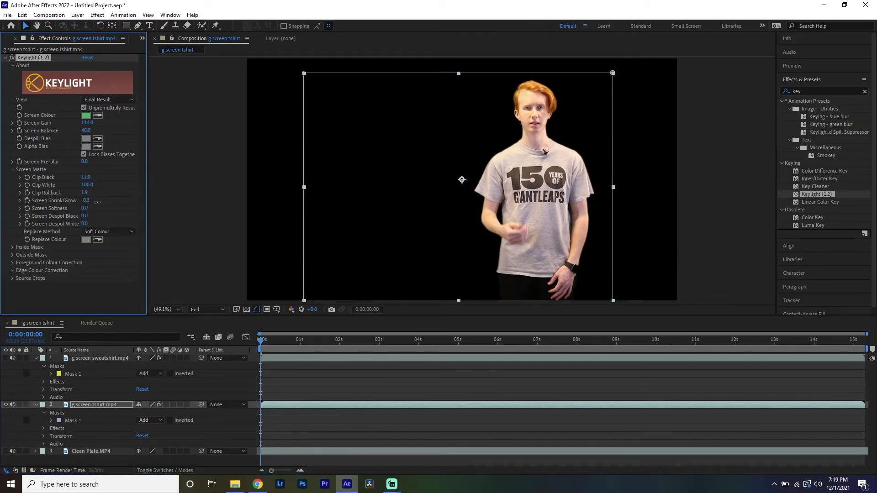
# Step: Turn the sweatshirt and clean plate layers back on to composite both keyed clones over the background
pyautogui.click(7, 362)
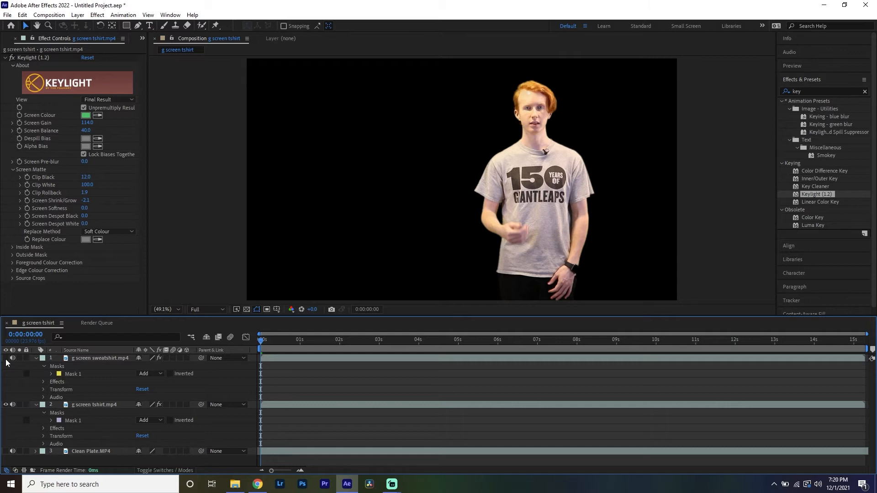
pyautogui.click(6, 359)
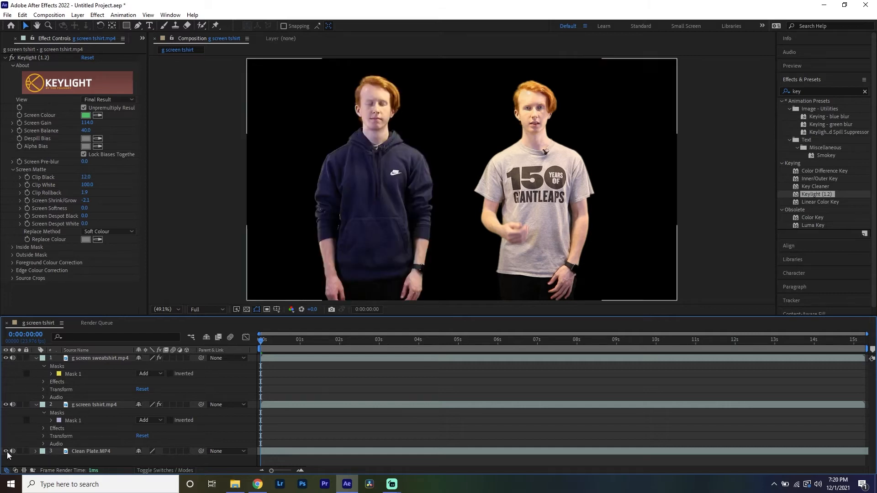
pyautogui.click(6, 452)
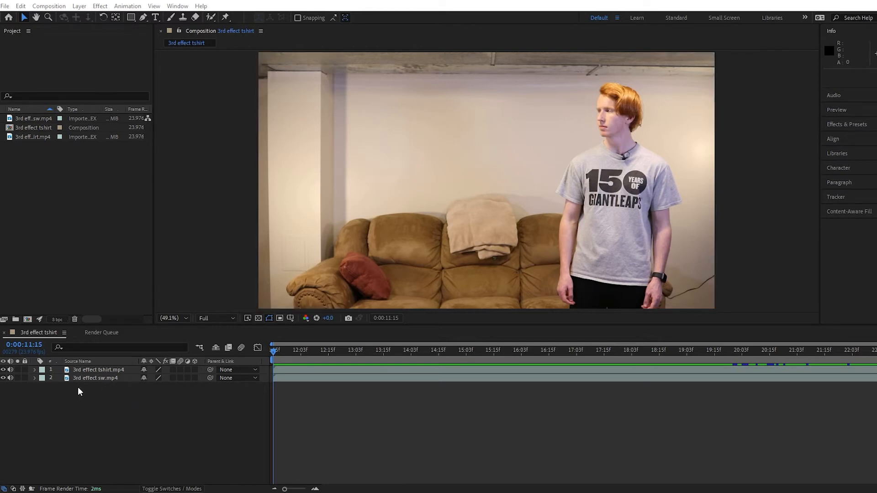
# Step: Select 3rd effect tshirt.mp4, scrub through the composition to review the take, and expand the layer's properties
pyautogui.click(86, 371)
pyautogui.moveTo(297, 351); pyautogui.dragTo(708, 361)
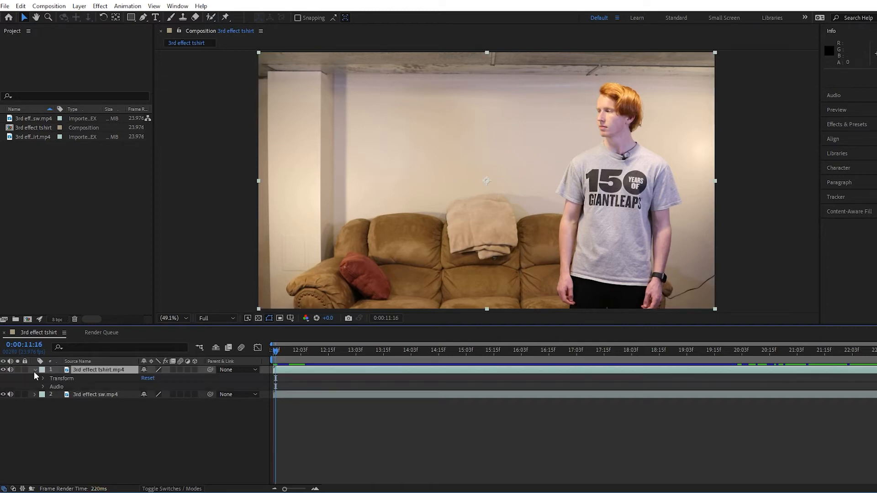
pyautogui.click(34, 371)
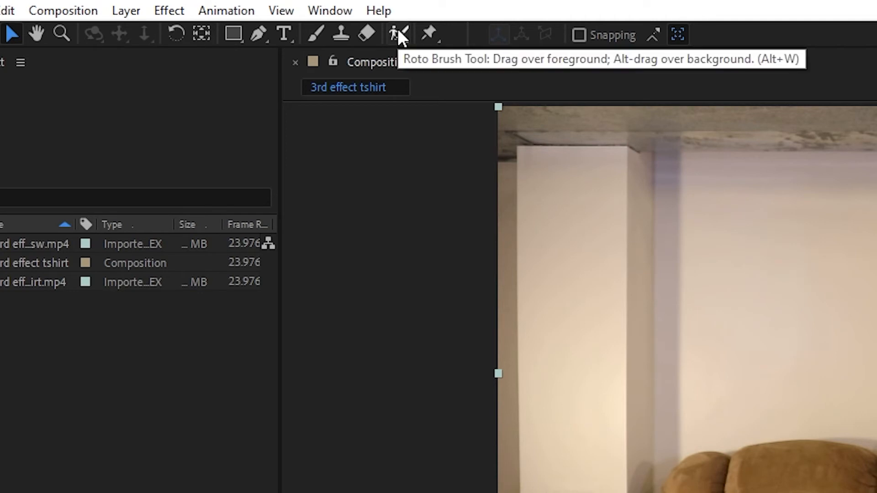
# Step: Open 3rd effect tshirt.mp4 in the layer view with the Roto Brush tool and paint foreground strokes over the man in the T-shirt
pyautogui.click(399, 33)
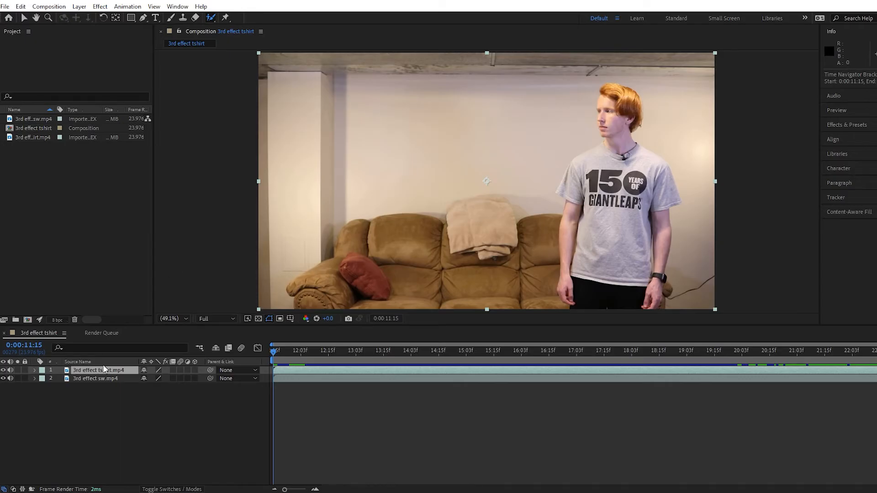
pyautogui.doubleClick(103, 370)
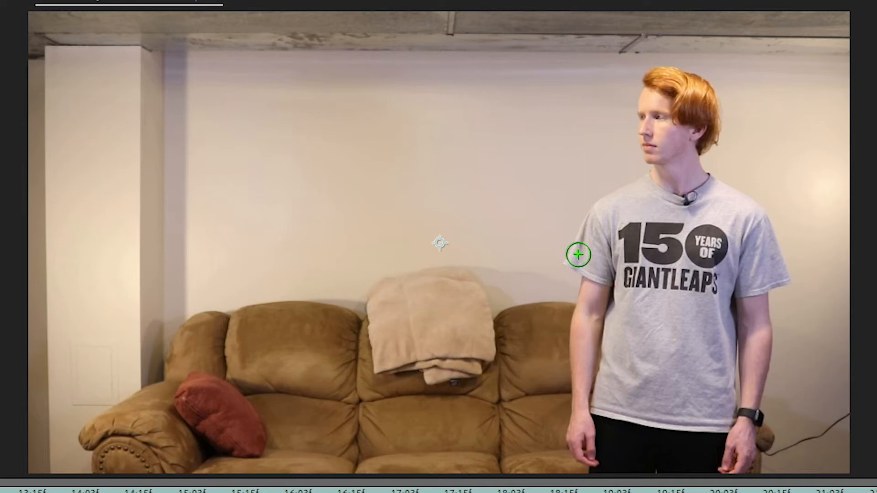
pyautogui.moveTo(576, 259)
pyautogui.mouseDown()
pyautogui.moveTo(609, 209)
pyautogui.moveTo(658, 183)
pyautogui.moveTo(664, 156)
pyautogui.moveTo(652, 103)
pyautogui.moveTo(659, 82)
pyautogui.moveTo(702, 90)
pyautogui.moveTo(707, 138)
pyautogui.moveTo(692, 173)
pyautogui.moveTo(756, 220)
pyautogui.moveTo(778, 278)
pyautogui.moveTo(752, 305)
pyautogui.moveTo(758, 341)
pyautogui.moveTo(760, 306)
pyautogui.moveTo(757, 418)
pyautogui.moveTo(748, 454)
pyautogui.moveTo(639, 466)
pyautogui.moveTo(601, 457)
pyautogui.moveTo(583, 407)
pyautogui.moveTo(591, 327)
pyautogui.mouseUp()
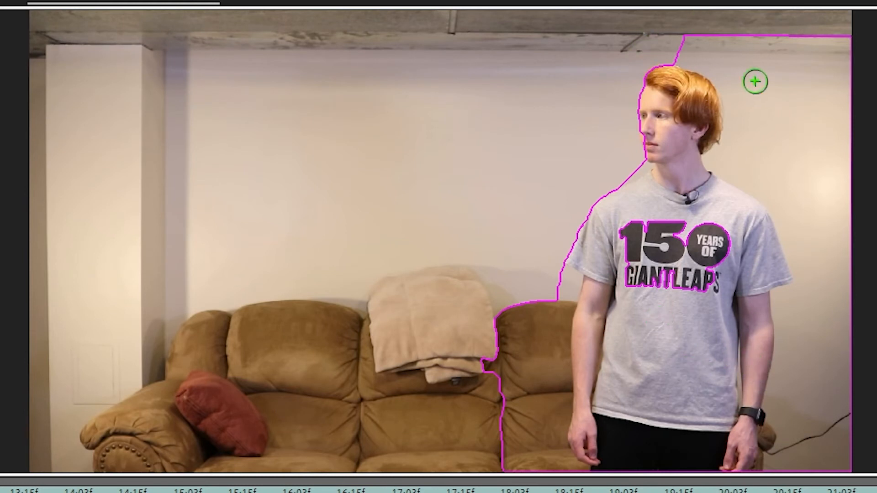
pyautogui.moveTo(720, 231)
pyautogui.mouseDown()
pyautogui.moveTo(702, 275)
pyautogui.moveTo(714, 272)
pyautogui.moveTo(684, 240)
pyautogui.moveTo(639, 231)
pyautogui.moveTo(632, 246)
pyautogui.moveTo(640, 284)
pyautogui.moveTo(706, 280)
pyautogui.mouseUp()
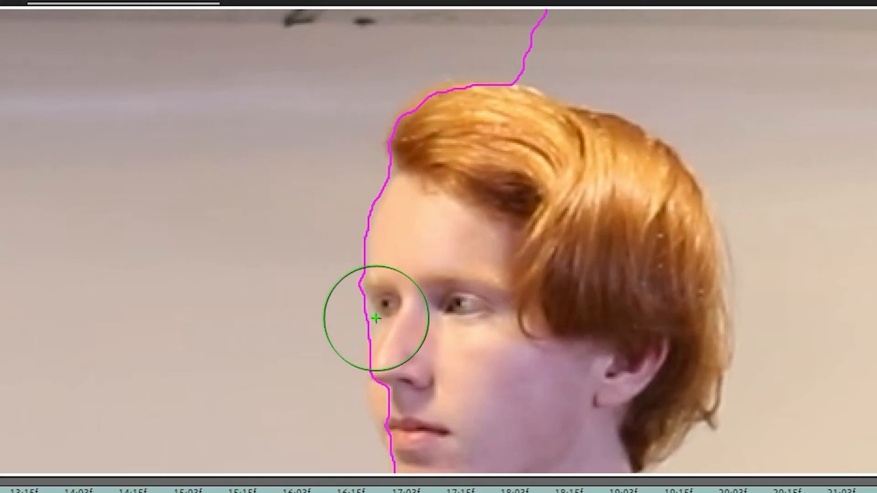
# Step: Subtract the background along the man's face, chin and front shoulder with a smaller Roto Brush
pyautogui.moveTo(369, 314); pyautogui.dragTo(413, 169)
pyautogui.moveTo(330, 186); pyautogui.dragTo(286, 186)
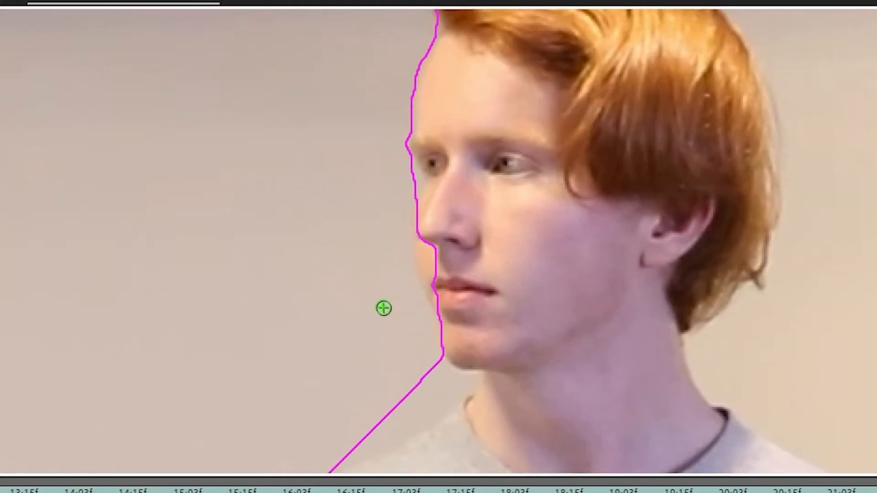
pyautogui.moveTo(451, 349); pyautogui.dragTo(428, 234)
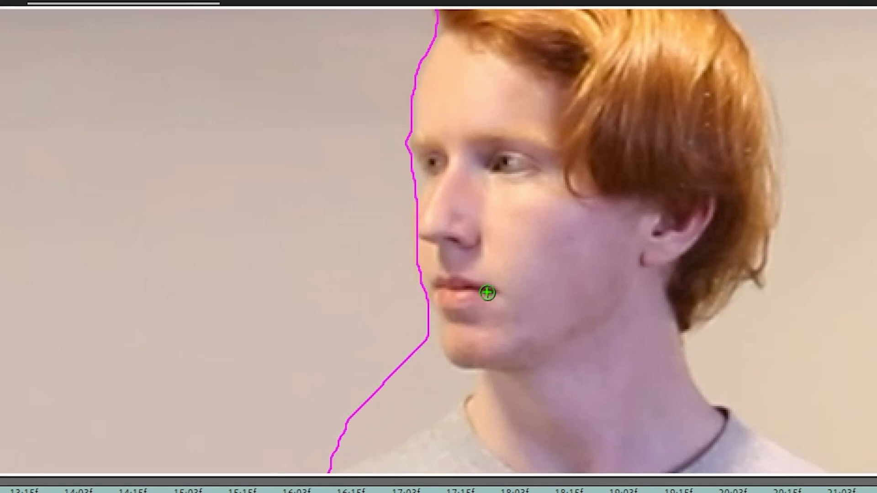
pyautogui.press('pagedown')
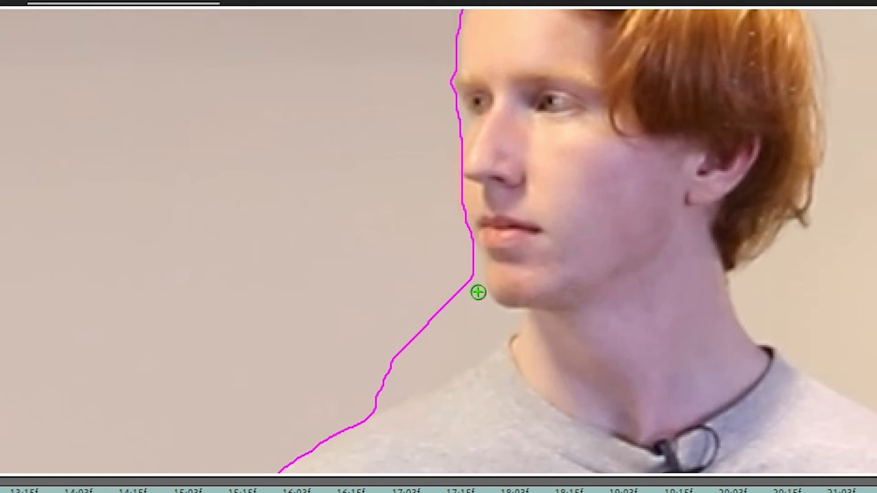
pyautogui.moveTo(471, 261)
pyautogui.mouseDown()
pyautogui.moveTo(483, 298)
pyautogui.moveTo(514, 316)
pyautogui.moveTo(507, 334)
pyautogui.moveTo(473, 360)
pyautogui.moveTo(354, 408)
pyautogui.mouseUp()
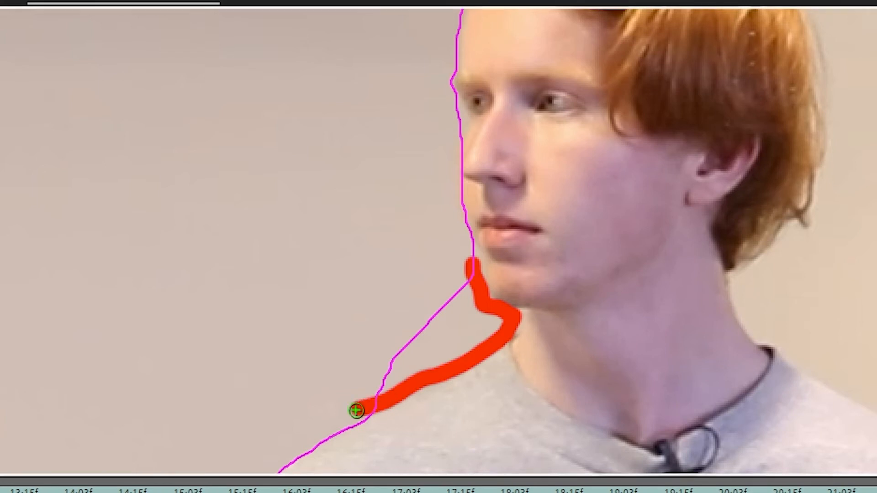
pyautogui.moveTo(471, 312); pyautogui.dragTo(505, 351)
# Step: Trim the Roto Brush selection around the top of the hair, the back of the head and the neck
pyautogui.moveTo(476, 131); pyautogui.dragTo(474, 311)
pyautogui.moveTo(666, 178); pyautogui.dragTo(610, 327)
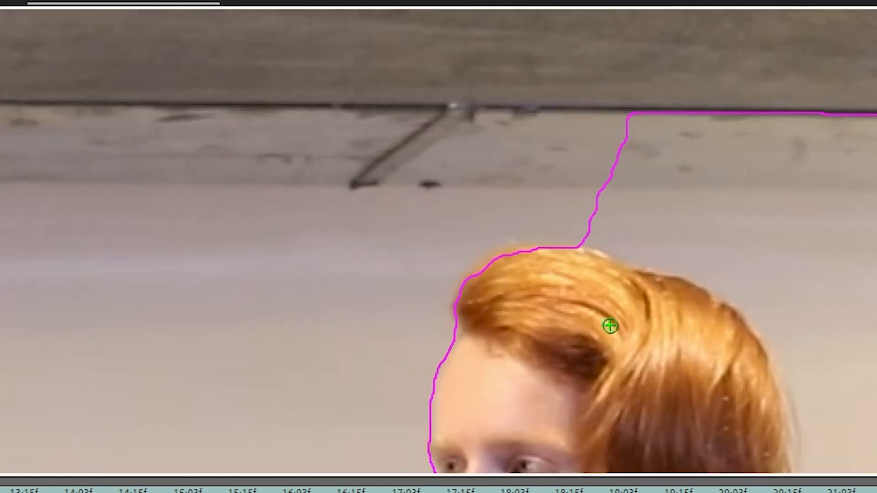
pyautogui.moveTo(461, 339); pyautogui.dragTo(260, 262)
pyautogui.moveTo(320, 224); pyautogui.dragTo(338, 261)
pyautogui.moveTo(401, 196)
pyautogui.mouseDown()
pyautogui.moveTo(616, 403)
pyautogui.moveTo(476, 151)
pyautogui.moveTo(454, 293)
pyautogui.moveTo(392, 381)
pyautogui.moveTo(395, 338)
pyautogui.mouseUp()
pyautogui.moveTo(367, 284); pyautogui.dragTo(355, 306)
pyautogui.moveTo(420, 336); pyautogui.dragTo(148, 102)
pyautogui.moveTo(357, 114); pyautogui.dragTo(373, 122)
pyautogui.moveTo(462, 274); pyautogui.dragTo(383, 41)
pyautogui.moveTo(441, 83)
pyautogui.mouseDown()
pyautogui.moveTo(391, 129)
pyautogui.moveTo(399, 207)
pyautogui.mouseUp()
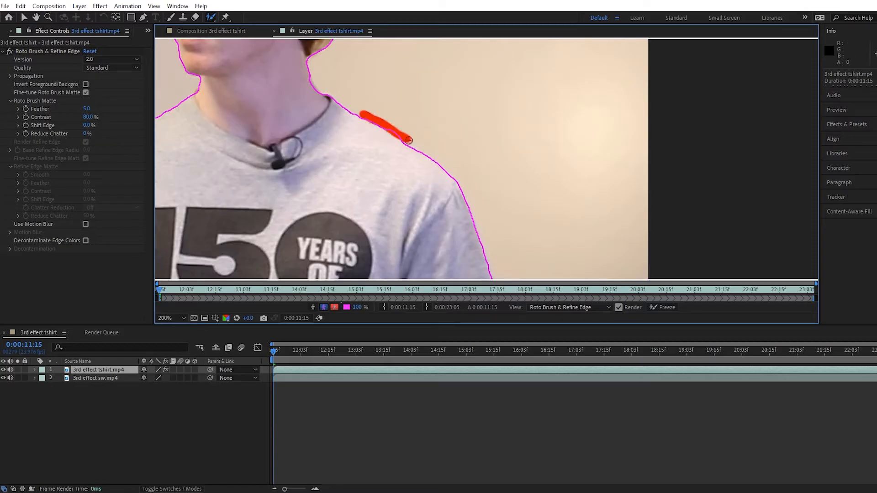
# Step: Refine the Roto Brush outline along the shoulder, sleeve and arm on the side with the watch
pyautogui.moveTo(402, 201)
pyautogui.mouseDown()
pyautogui.moveTo(419, 96)
pyautogui.moveTo(421, 178)
pyautogui.mouseUp()
pyautogui.moveTo(410, 126); pyautogui.dragTo(409, 139)
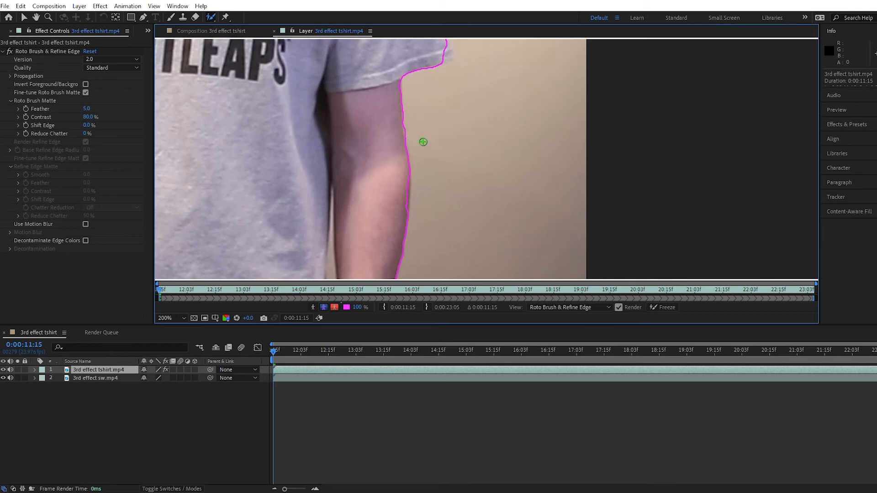
pyautogui.moveTo(395, 269); pyautogui.dragTo(440, 78)
pyautogui.moveTo(436, 144); pyautogui.dragTo(435, 199)
pyautogui.moveTo(432, 210)
pyautogui.mouseDown()
pyautogui.moveTo(435, 180)
pyautogui.moveTo(403, 267)
pyautogui.mouseUp()
pyautogui.moveTo(197, 226)
pyautogui.mouseDown()
pyautogui.moveTo(465, 173)
pyautogui.moveTo(636, 162)
pyautogui.mouseUp()
pyautogui.moveTo(473, 189); pyautogui.dragTo(436, 156)
pyautogui.moveTo(436, 141); pyautogui.dragTo(441, 270)
pyautogui.moveTo(440, 228)
pyautogui.mouseDown()
pyautogui.moveTo(449, 104)
pyautogui.moveTo(444, 266)
pyautogui.mouseUp()
# Step: Clean up the remaining outline around the hands, lower body and other arm so the selection encloses only the man
pyautogui.scroll(-1, 443, 266)
pyautogui.scroll(1, 453, 158)
pyautogui.moveTo(428, 137); pyautogui.dragTo(432, 194)
pyautogui.moveTo(421, 112)
pyautogui.mouseDown()
pyautogui.moveTo(462, 131)
pyautogui.moveTo(462, 181)
pyautogui.mouseUp()
pyautogui.scroll(-1, 440, 169)
pyautogui.moveTo(601, 173)
pyautogui.mouseDown()
pyautogui.moveTo(601, 248)
pyautogui.moveTo(568, 276)
pyautogui.mouseUp()
pyautogui.scroll(1, 561, 159)
pyautogui.moveTo(560, 160); pyautogui.dragTo(486, 207)
pyautogui.moveTo(502, 148); pyautogui.dragTo(528, 207)
pyautogui.moveTo(502, 128); pyautogui.dragTo(502, 160)
pyautogui.moveTo(514, 142); pyautogui.dragTo(508, 161)
pyautogui.scroll(-3, 527, 168)
pyautogui.scroll(1, 473, 170)
pyautogui.moveTo(606, 65); pyautogui.dragTo(465, 133)
pyautogui.scroll(-1, 465, 133)
pyautogui.moveTo(402, 215); pyautogui.dragTo(474, 136)
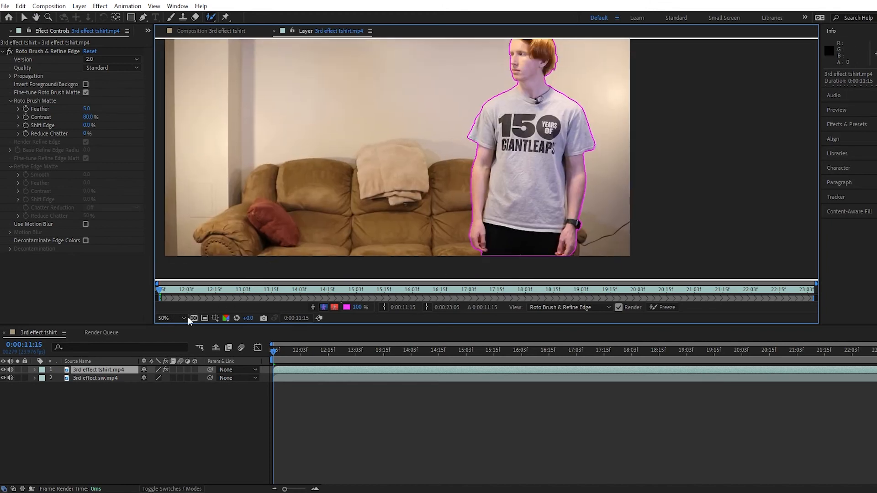
# Step: Fit the layer in the view and advance frame by frame from 0:00:11:15, correcting the Roto Brush outline where it drifts
pyautogui.click(176, 317)
pyautogui.click(189, 148)
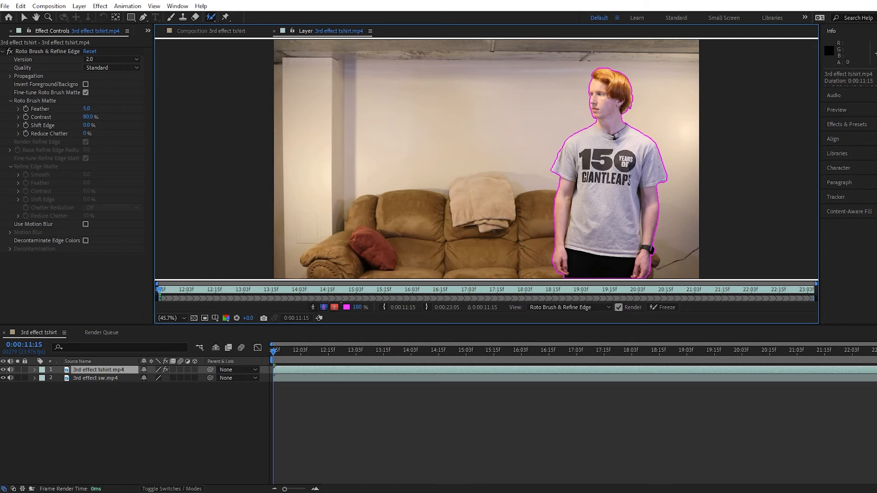
pyautogui.press('pagedown')
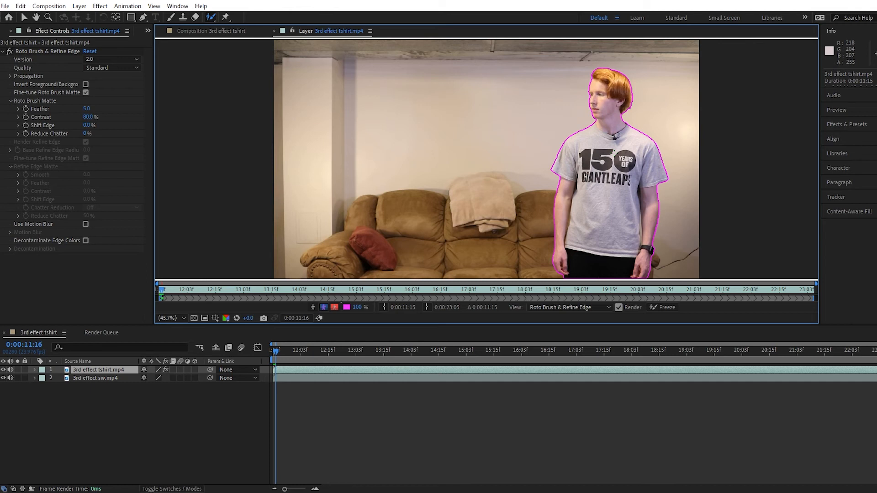
pyautogui.scroll(5, 612, 94)
pyautogui.scroll(-5, 623, 204)
pyautogui.scroll(3, 531, 229)
pyautogui.scroll(-1, 478, 206)
pyautogui.scroll(-1, 478, 206)
pyautogui.press('pagedown')
pyautogui.press('pagedown')
pyautogui.scroll(1, 516, 183)
pyautogui.scroll(-1, 516, 183)
pyautogui.press('pagedown')
pyautogui.scroll(2, 530, 242)
pyautogui.moveTo(571, 239); pyautogui.dragTo(503, 172)
pyautogui.moveTo(550, 134)
pyautogui.mouseDown()
pyautogui.moveTo(520, 248)
pyautogui.moveTo(483, 112)
pyautogui.mouseUp()
pyautogui.scroll(-2, 520, 248)
pyautogui.press('pagedown')
pyautogui.scroll(1, 525, 183)
pyautogui.scroll(-1, 526, 183)
pyautogui.press('pagedown')
pyautogui.scroll(2, 525, 242)
pyautogui.moveTo(483, 103)
pyautogui.mouseDown()
pyautogui.moveTo(487, 150)
pyautogui.moveTo(472, 136)
pyautogui.moveTo(496, 154)
pyautogui.moveTo(475, 153)
pyautogui.mouseUp()
pyautogui.scroll(-2, 526, 228)
# Step: Propagate the Roto Brush selection through the following frames, inspecting the man's outline up close along the way
pyautogui.press('pagedown')
pyautogui.scroll(2, 525, 229)
pyautogui.scroll(-2, 525, 205)
pyautogui.press('pagedown')
pyautogui.press('pagedown')
pyautogui.press('pagedown')
pyautogui.press('pagedown')
pyautogui.press('pagedown')
pyautogui.scroll(2, 525, 76)
pyautogui.scroll(-2, 515, 93)
pyautogui.press('pagedown')
pyautogui.press('pagedown')
pyautogui.press('pagedown')
pyautogui.press('pagedown')
pyautogui.press('pagedown')
pyautogui.press('pagedown')
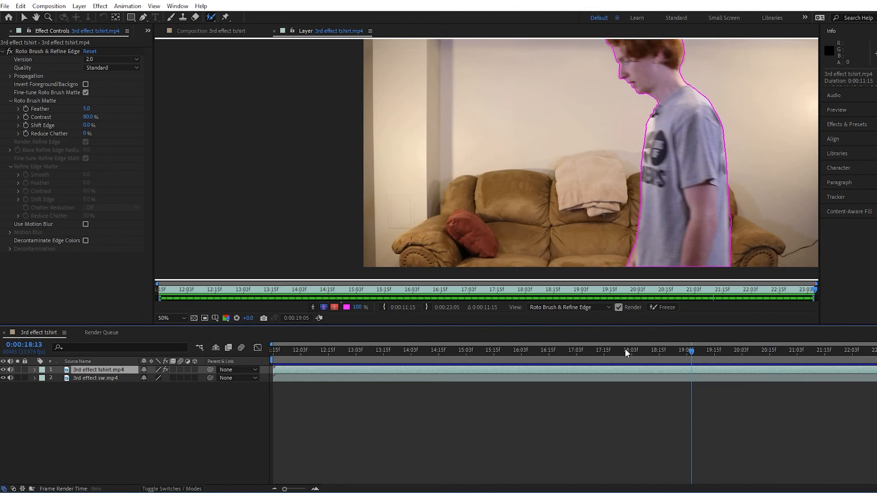
# Step: Scrub the rotoscoped layer back to 0:00:11:15, fit it in the view, and show the composition with both clones
pyautogui.moveTo(625, 348); pyautogui.dragTo(226, 293)
pyautogui.click(160, 319)
pyautogui.click(169, 145)
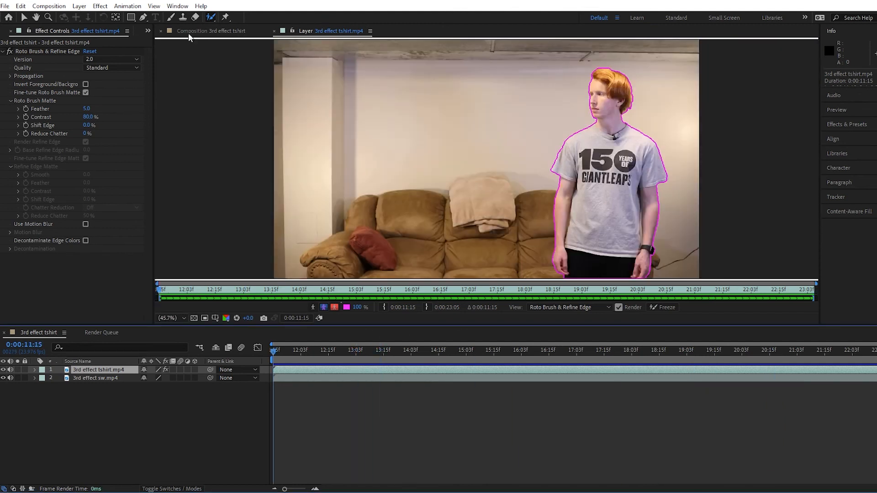
pyautogui.click(188, 32)
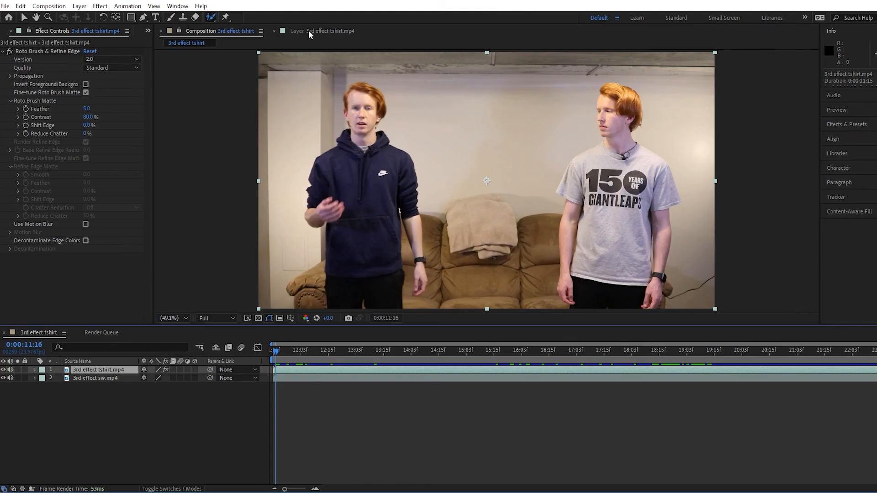
# Step: Check the T-shirt layer's Roto Brush outline up to 0:00:13:15 in the layer view, and return to the composition
pyautogui.click(308, 30)
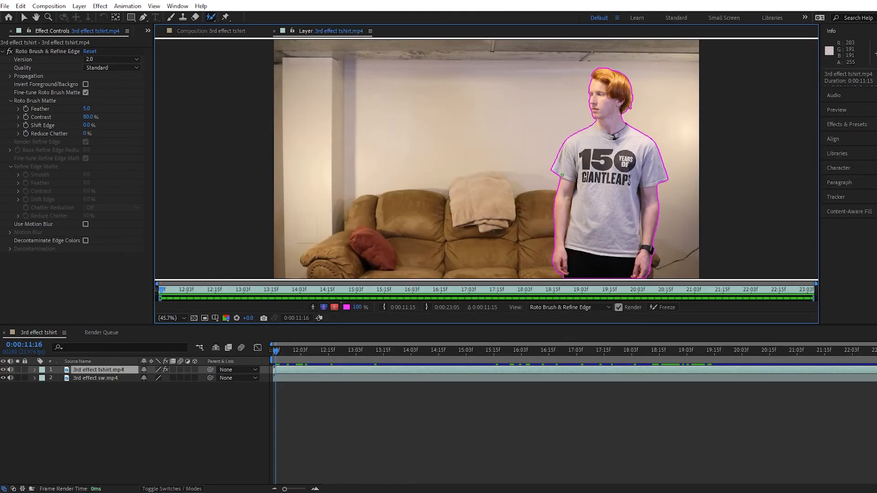
pyautogui.moveTo(276, 349); pyautogui.dragTo(386, 346)
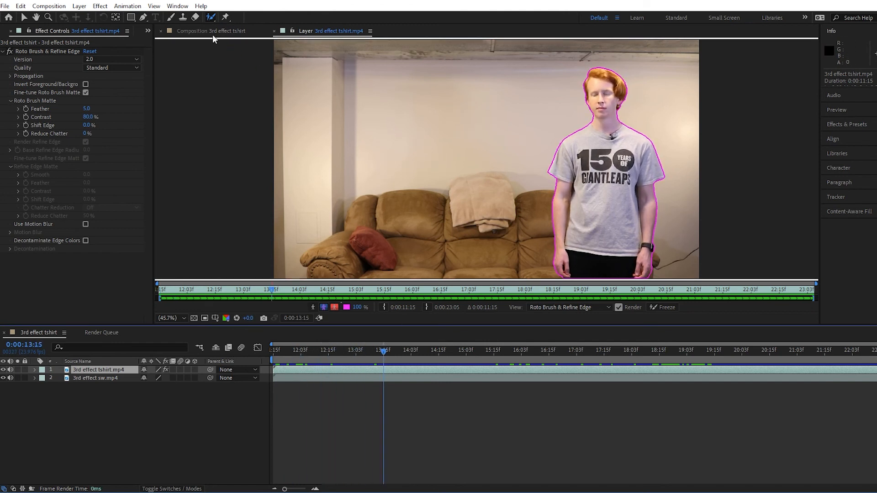
pyautogui.click(213, 32)
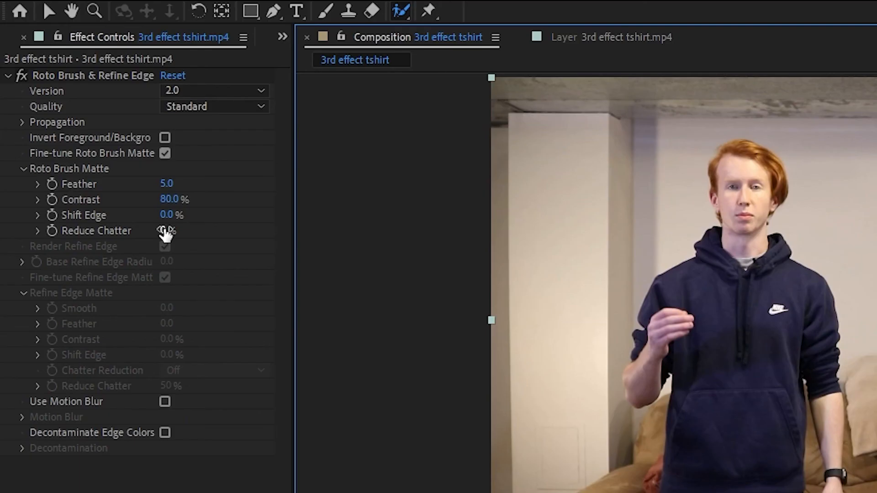
# Step: Set the Roto Brush matte's Reduce Chatter to 5%, enable Use Motion Blur, and check the clones' overlap at 0:00:19:08
pyautogui.click(166, 231)
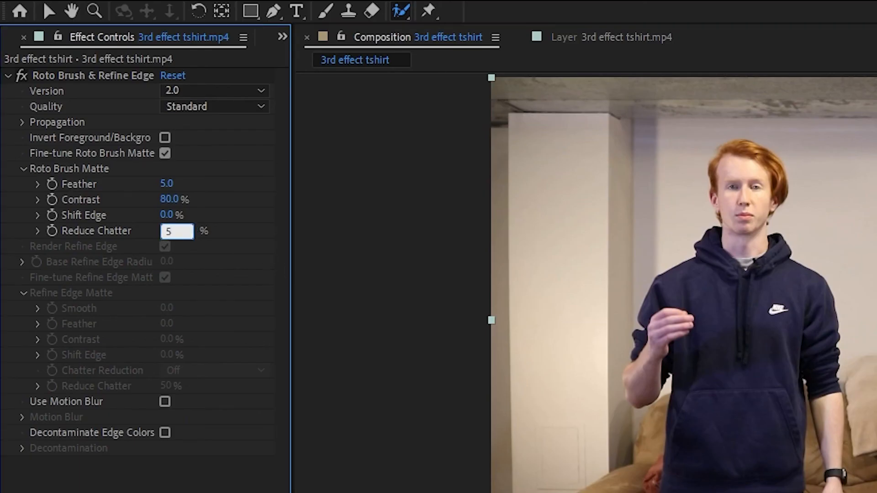
pyautogui.press('Return')
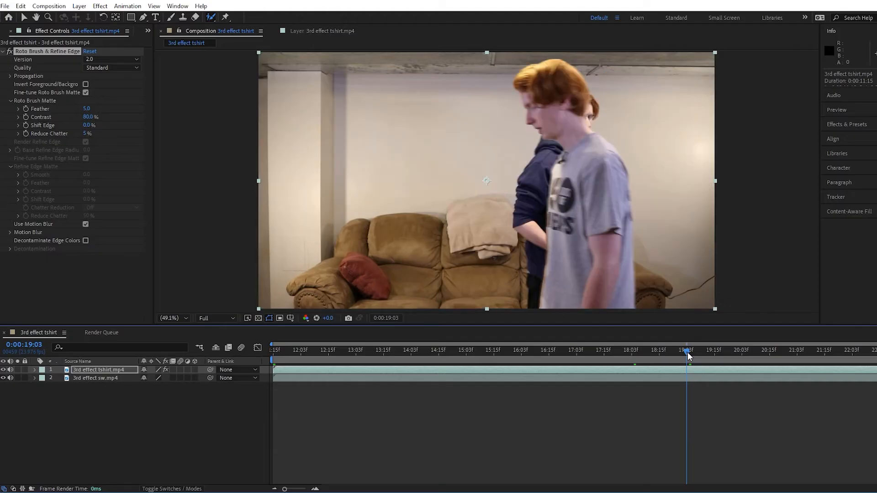
pyautogui.moveTo(688, 352); pyautogui.dragTo(697, 352)
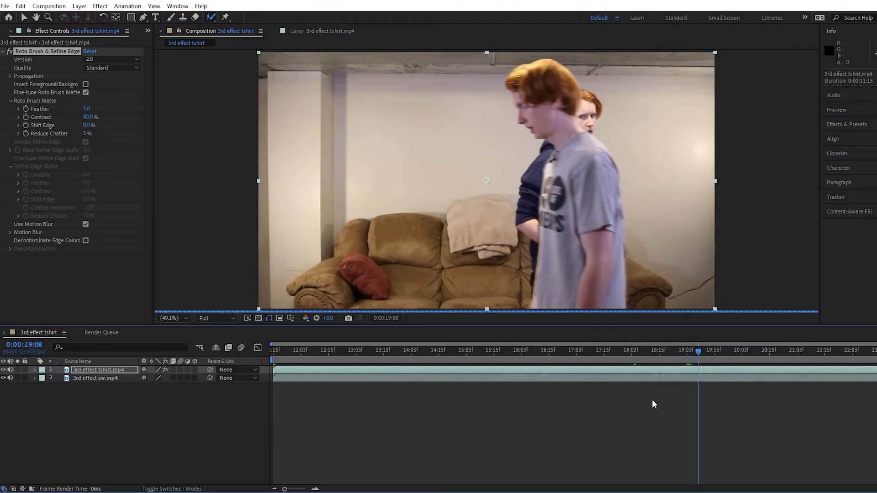